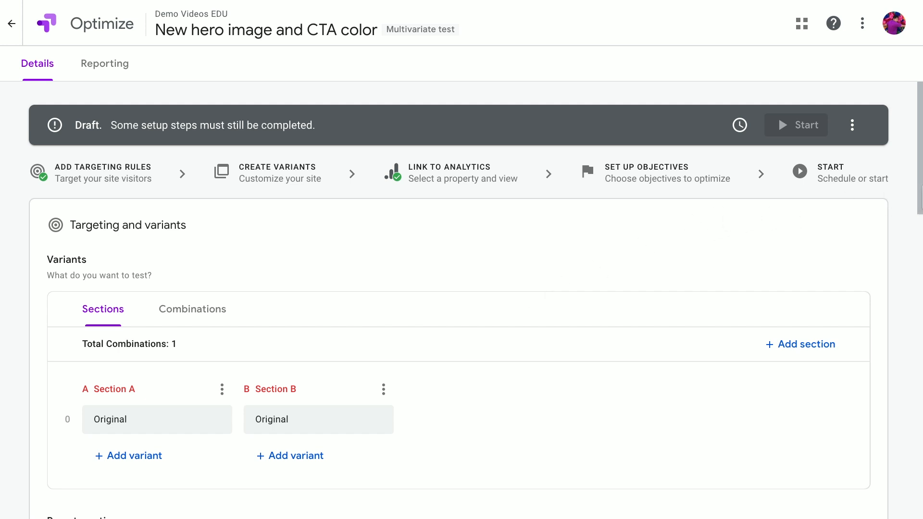
# Add a variant named Variant 1 to both Section A and Section B of the multivariate test.
pyautogui.scroll(-3, 913, 197)
pyautogui.scroll(-1, 922, 225)
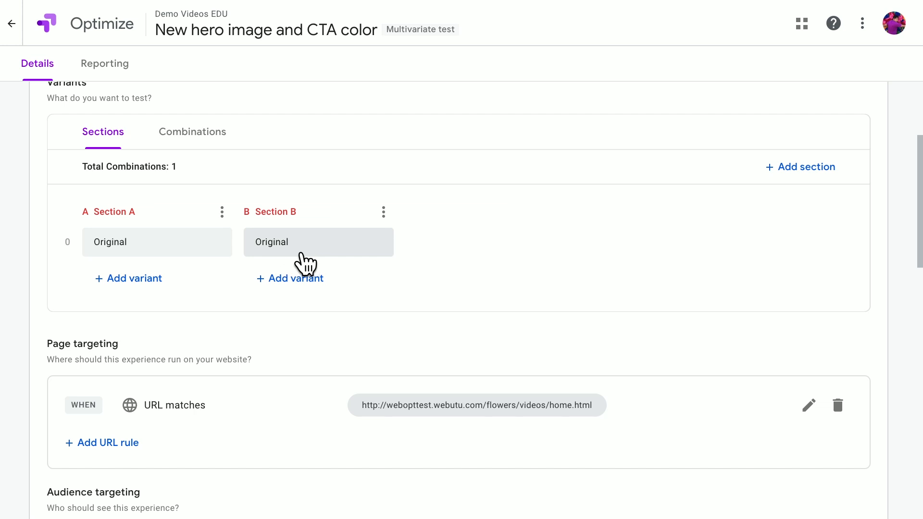
pyautogui.click(150, 281)
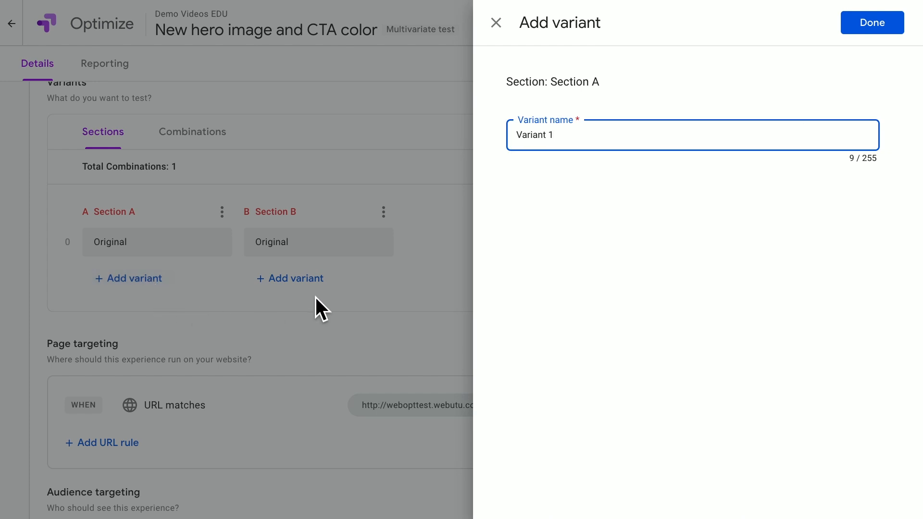
pyautogui.click(852, 22)
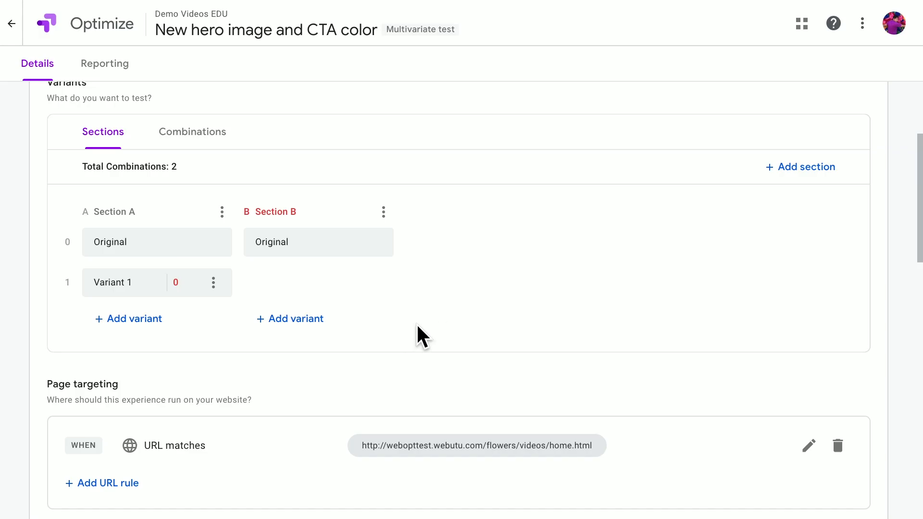
pyautogui.click(302, 321)
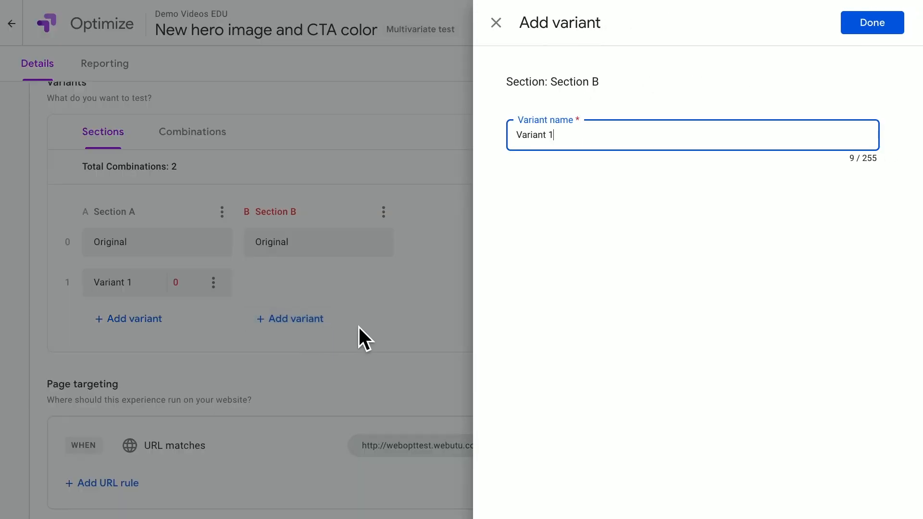
pyautogui.click(895, 27)
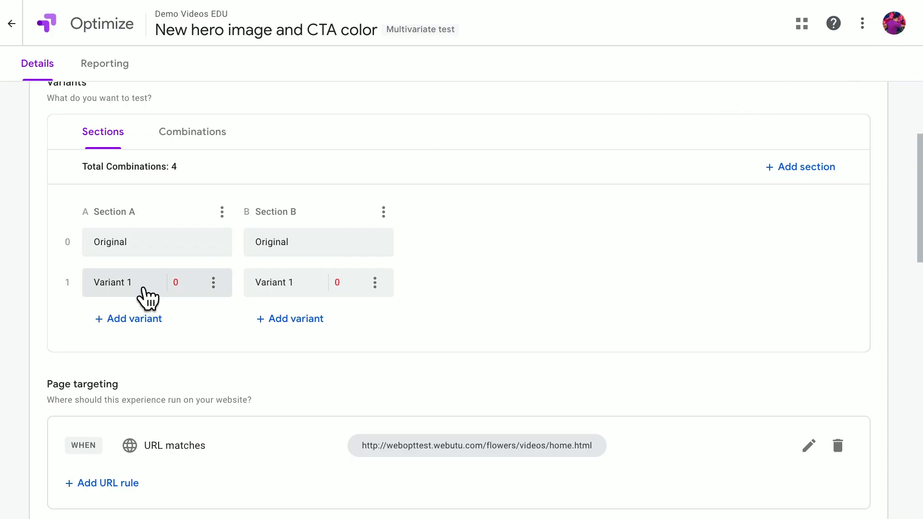
# Edit Section A's Variant 1 and replace the hero banner image source with the copied images.pexels.com image URL.
pyautogui.click(143, 288)
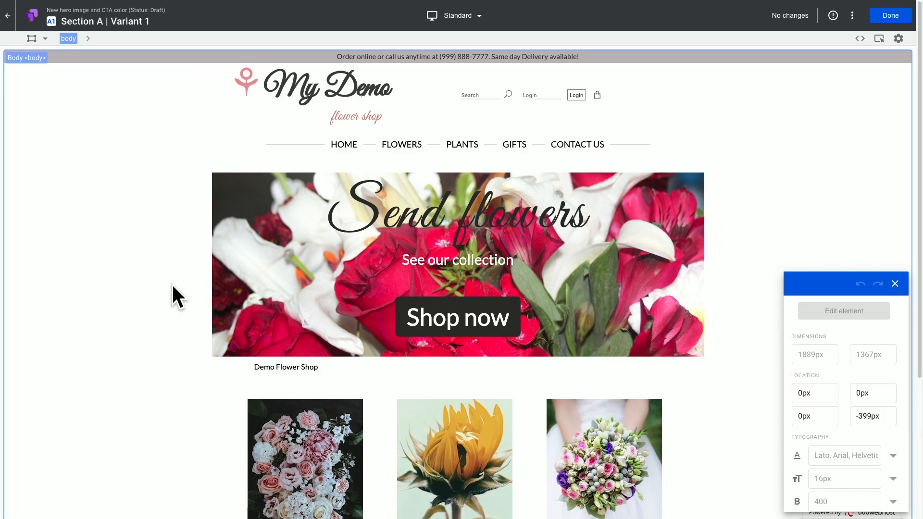
pyautogui.click(697, 351)
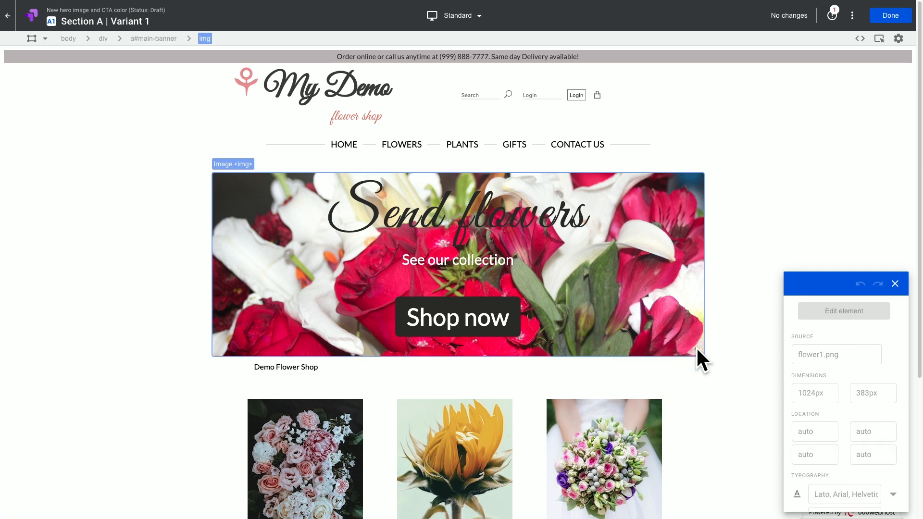
pyautogui.click(696, 347)
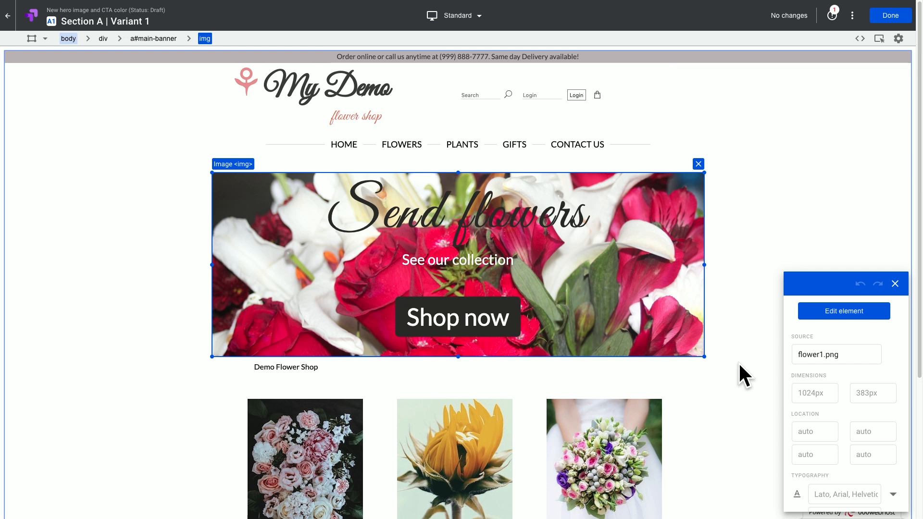
pyautogui.click(842, 356)
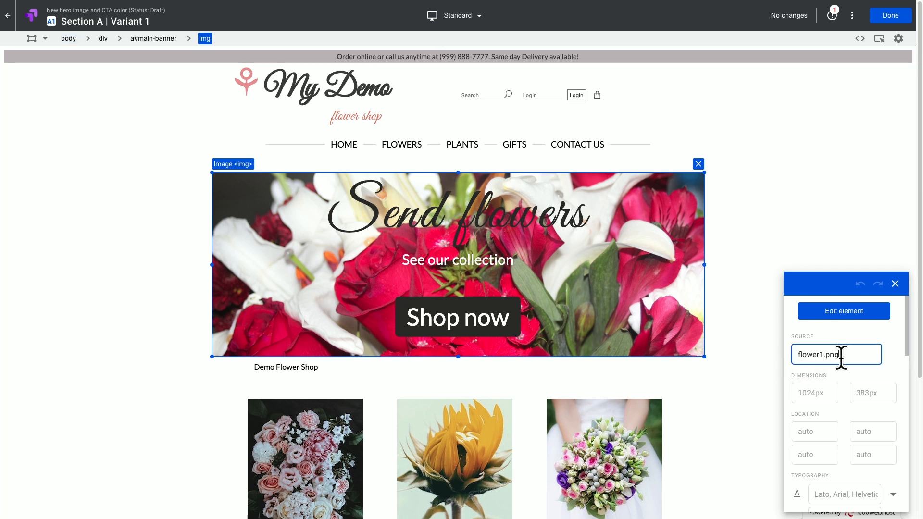
pyautogui.doubleClick(799, 355)
pyautogui.hotkey('ctrl', 'v')
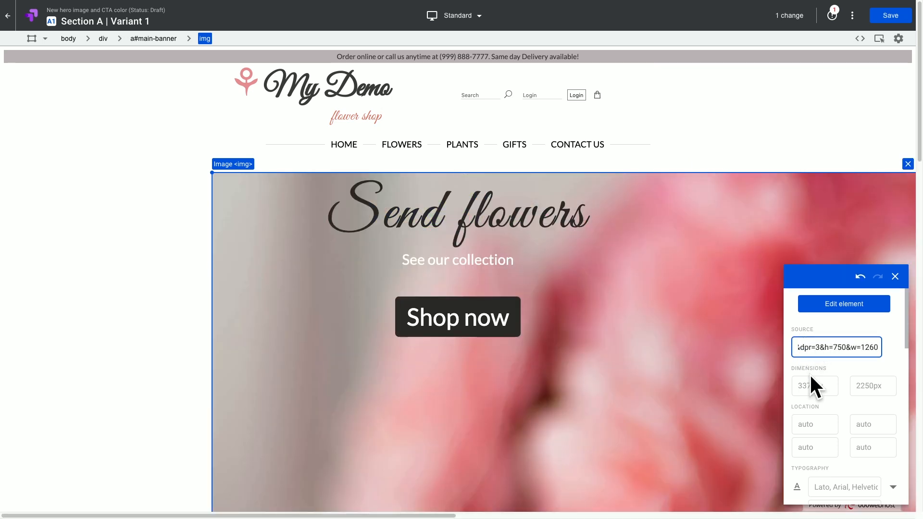
# Set the new hero image's dimensions to 1200 px by 500 px, then save and finish Section A's Variant 1.
pyautogui.click(809, 384)
pyautogui.moveTo(798, 386); pyautogui.dragTo(816, 385)
pyautogui.write('1200')
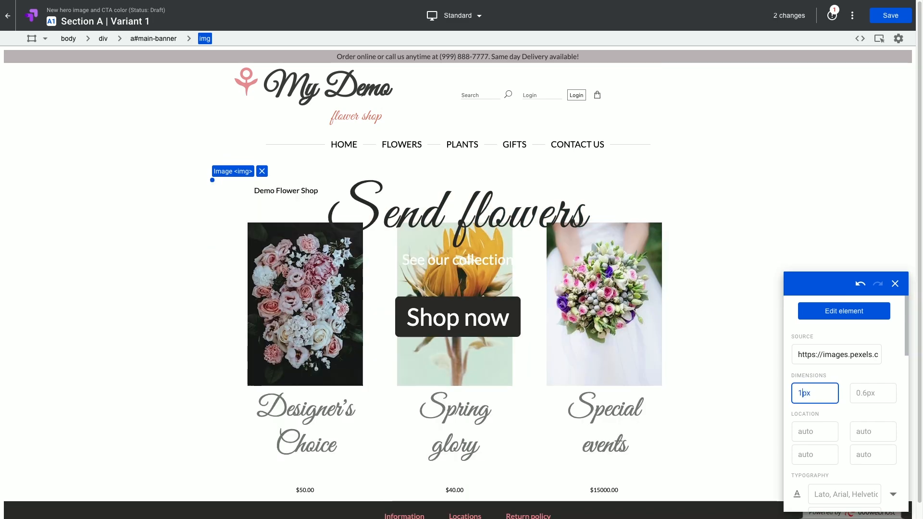
pyautogui.click(860, 394)
pyautogui.press('BackSpace')
pyautogui.write('500')
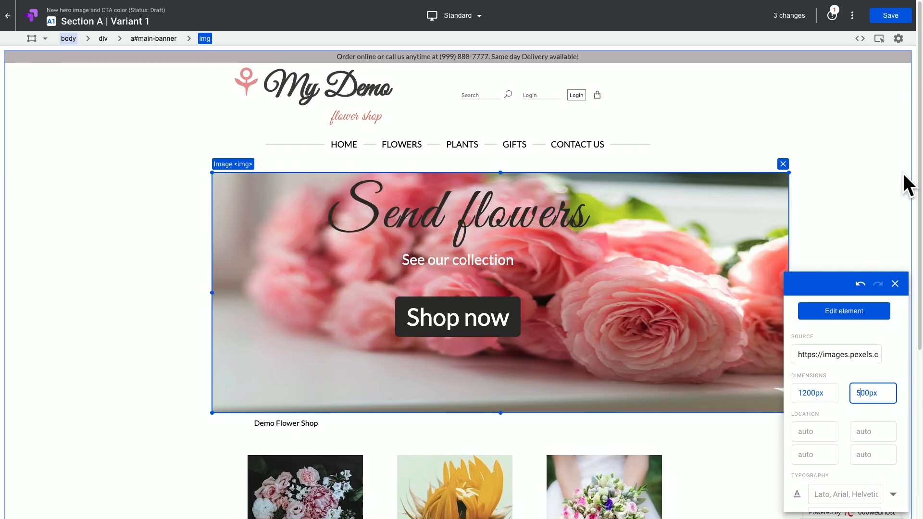
pyautogui.click(855, 88)
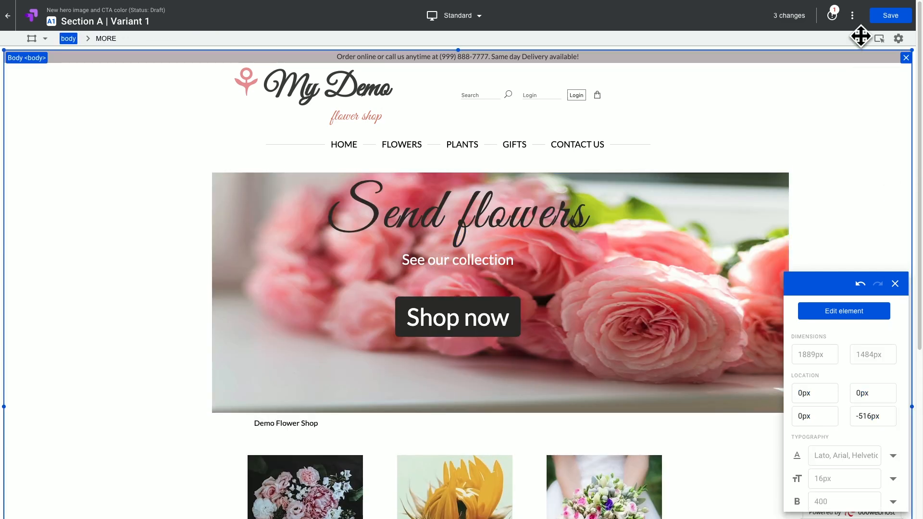
pyautogui.click(901, 18)
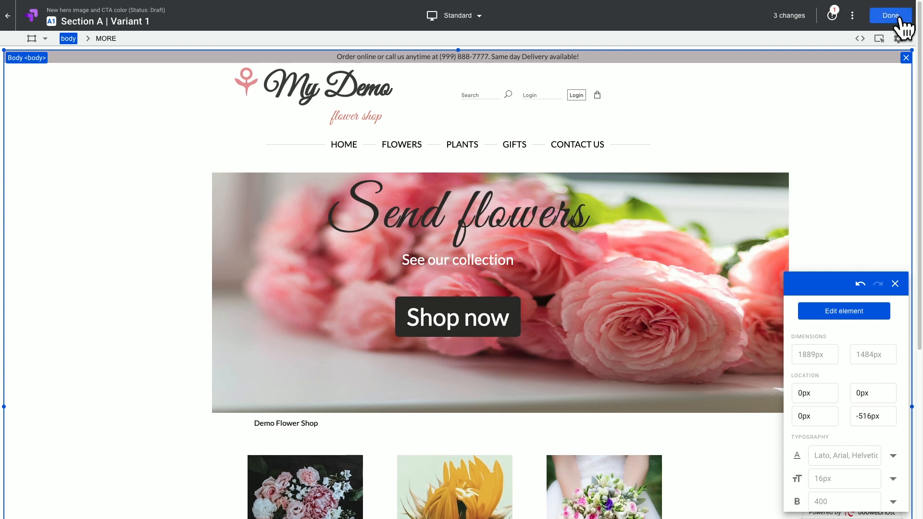
pyautogui.click(890, 16)
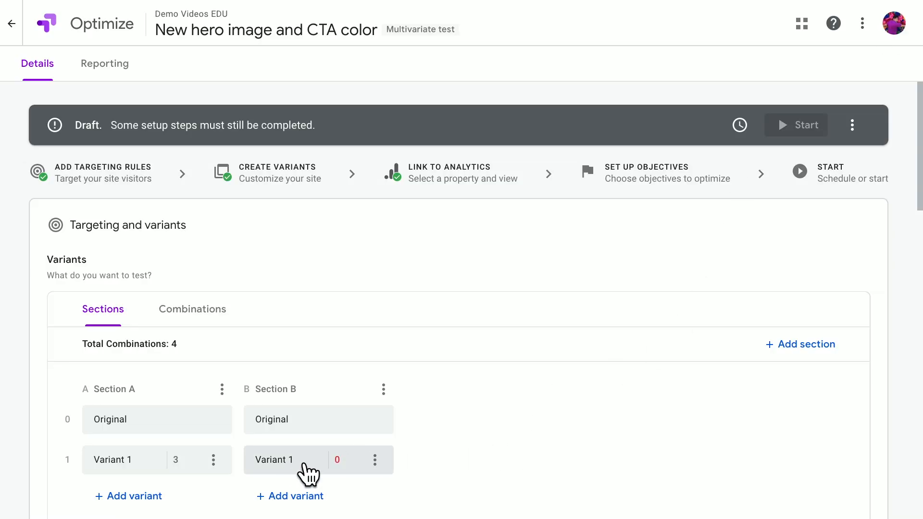
# In Section B's Variant 1, set the "Shop now" button container's background color to rgb(132,28,23), then save and finish the variant.
pyautogui.click(304, 464)
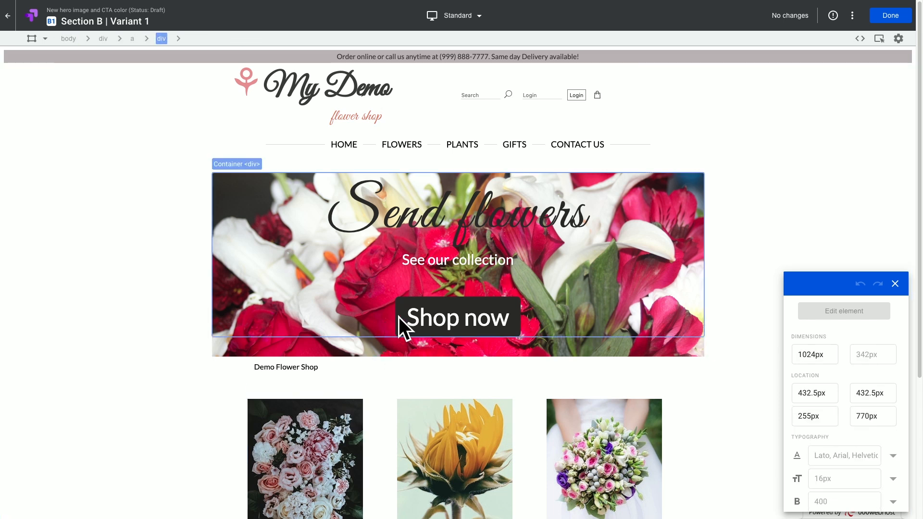
pyautogui.click(399, 334)
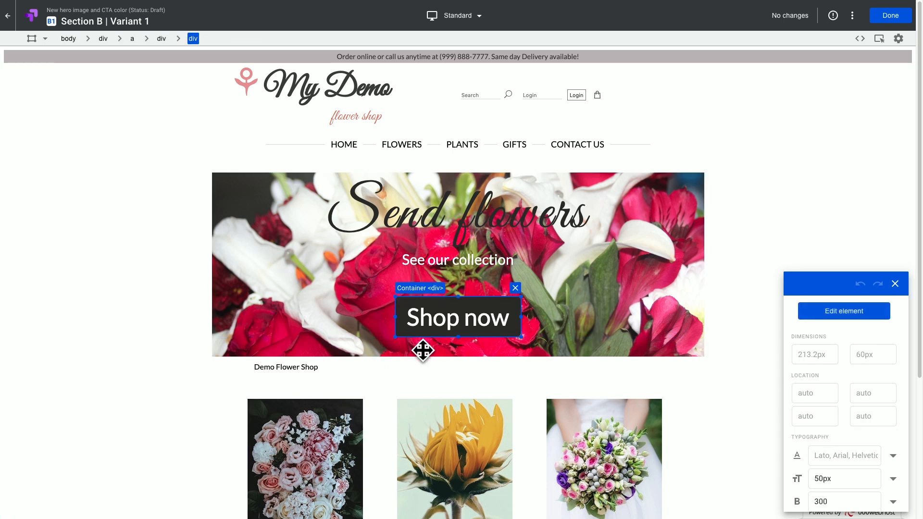
pyautogui.moveTo(907, 352); pyautogui.dragTo(915, 438)
pyautogui.click(826, 369)
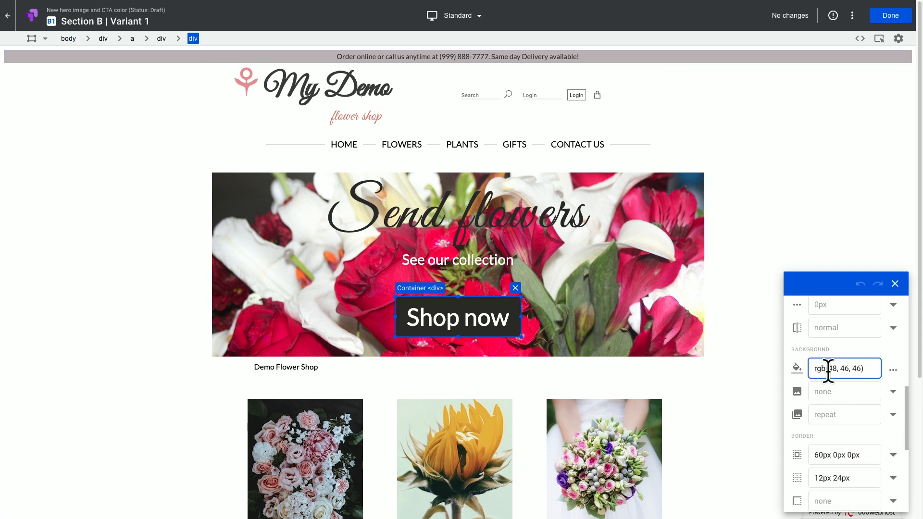
pyautogui.hotkey('shift', 'Right')
pyautogui.hotkey('shift', 'Right')
pyautogui.hotkey('shift', 'Right')
pyautogui.hotkey('shift', 'Right')
pyautogui.hotkey('shift', 'Right')
pyautogui.hotkey('shift', 'Right')
pyautogui.hotkey('shift', 'Right')
pyautogui.hotkey('shift', 'Right')
pyautogui.hotkey('shift', 'Right')
pyautogui.hotkey('shift', 'Right')
pyautogui.write('132,28,23')
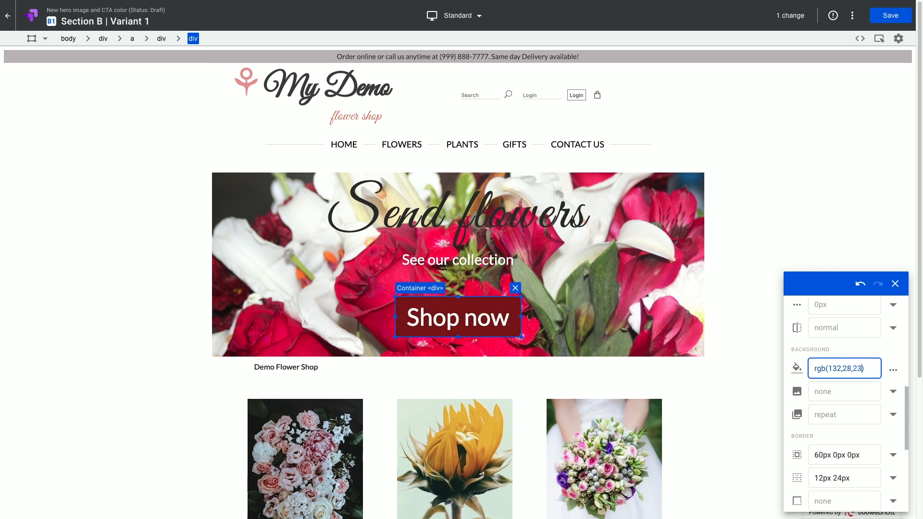
pyautogui.click(848, 215)
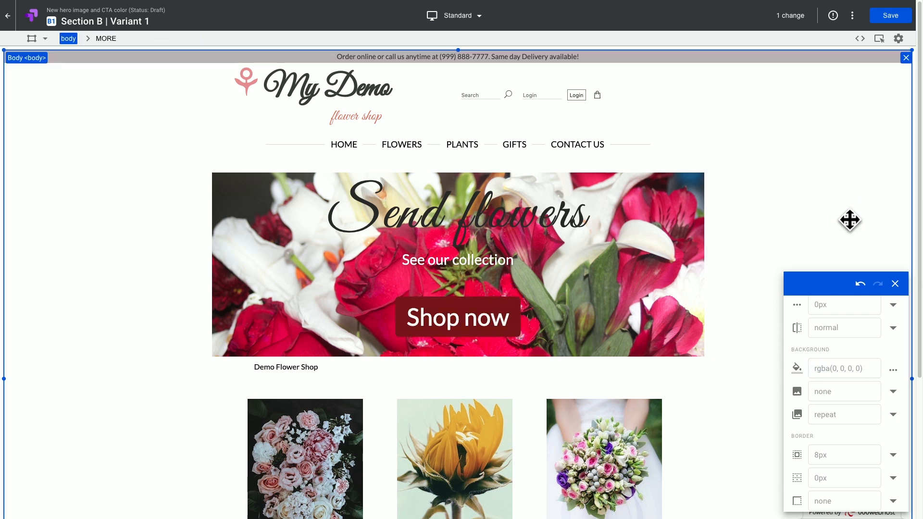
pyautogui.click(902, 19)
pyautogui.click(902, 20)
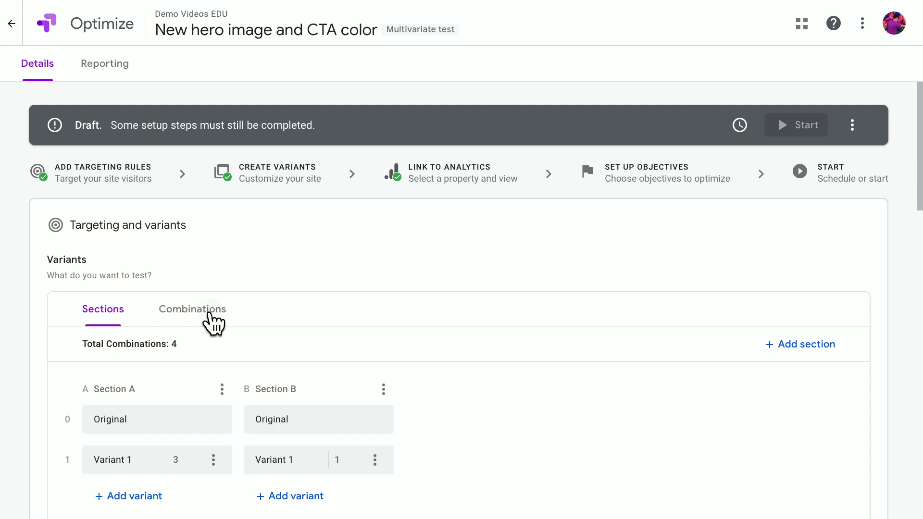
# Review the test's section combinations and its page and audience targeting.
pyautogui.click(213, 317)
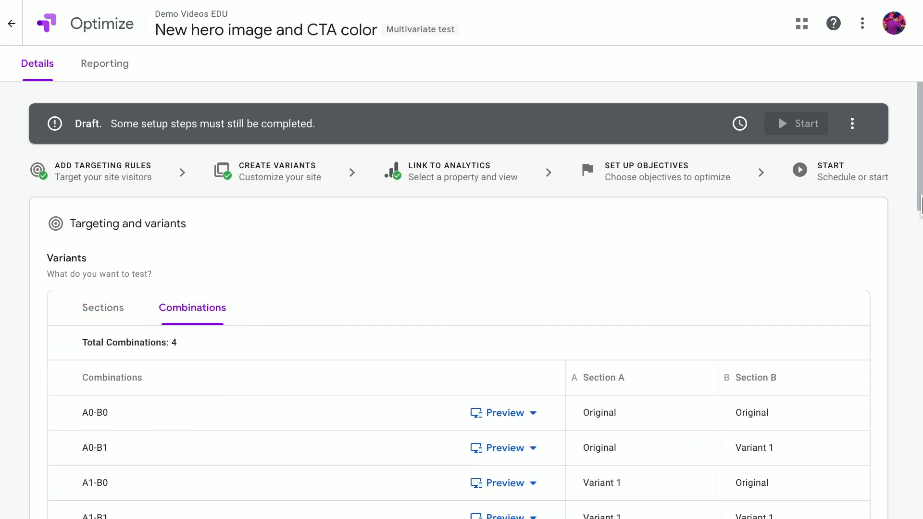
pyautogui.scroll(-3, 920, 204)
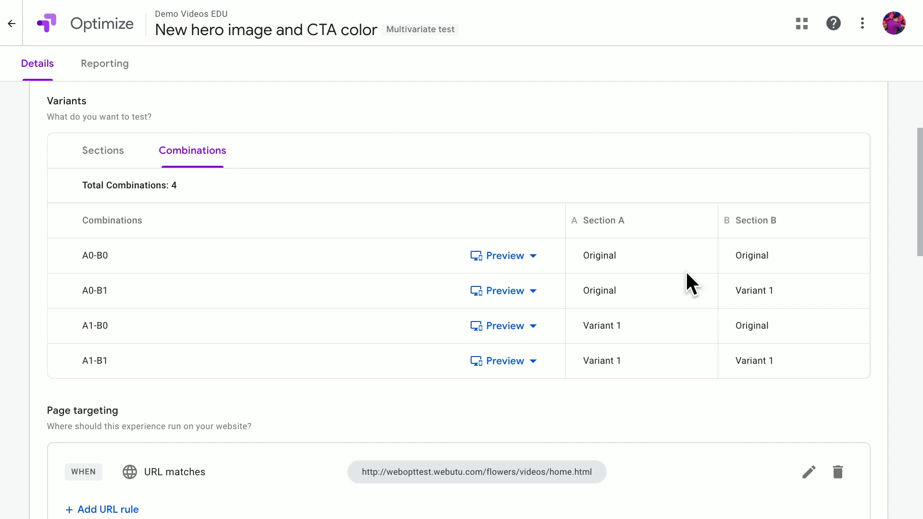
pyautogui.moveTo(920, 177); pyautogui.dragTo(921, 259)
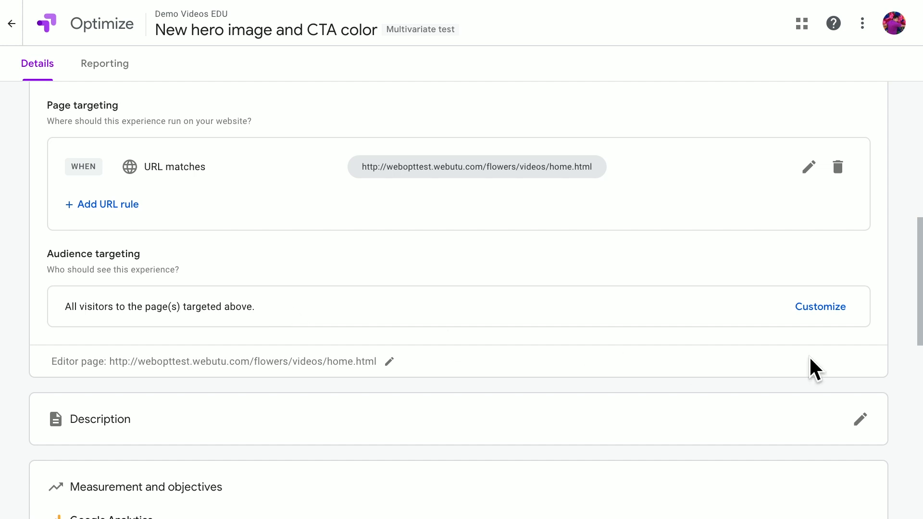
# Choose Clicked Shop Now (Goal 1 Completions) from the existing objectives as the experiment's primary objective.
pyautogui.moveTo(919, 321); pyautogui.dragTo(919, 393)
pyautogui.scroll(-3, 255, 354)
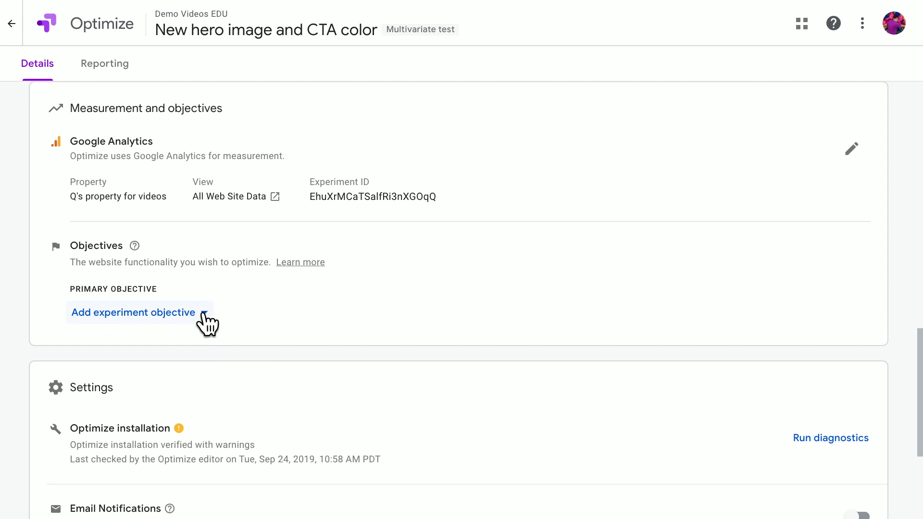
pyautogui.click(206, 322)
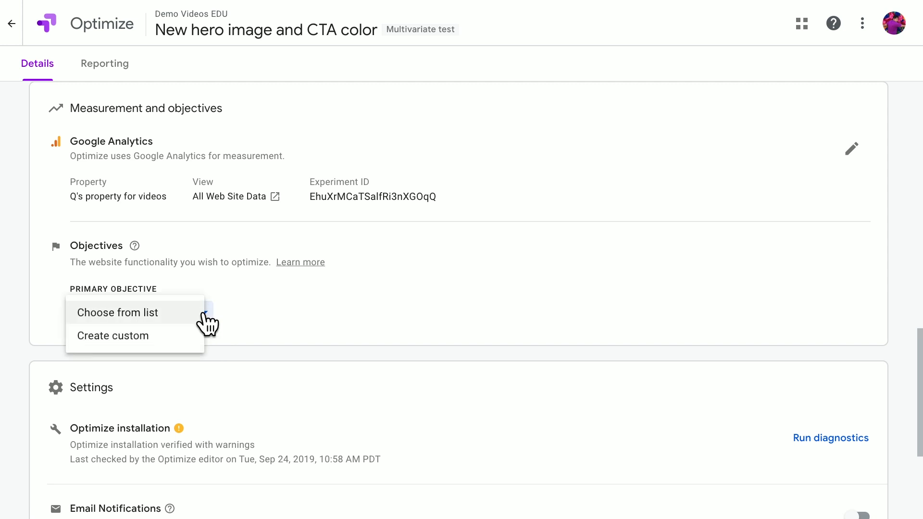
pyautogui.click(181, 318)
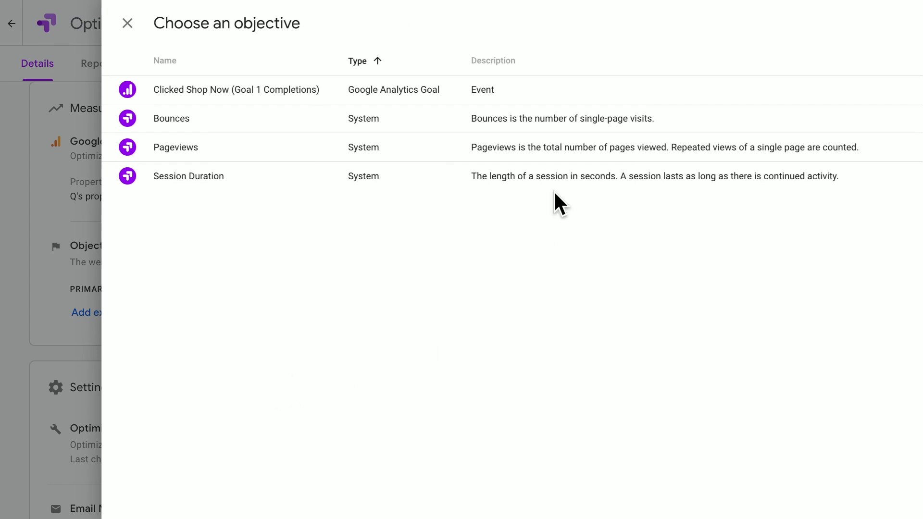
pyautogui.click(528, 92)
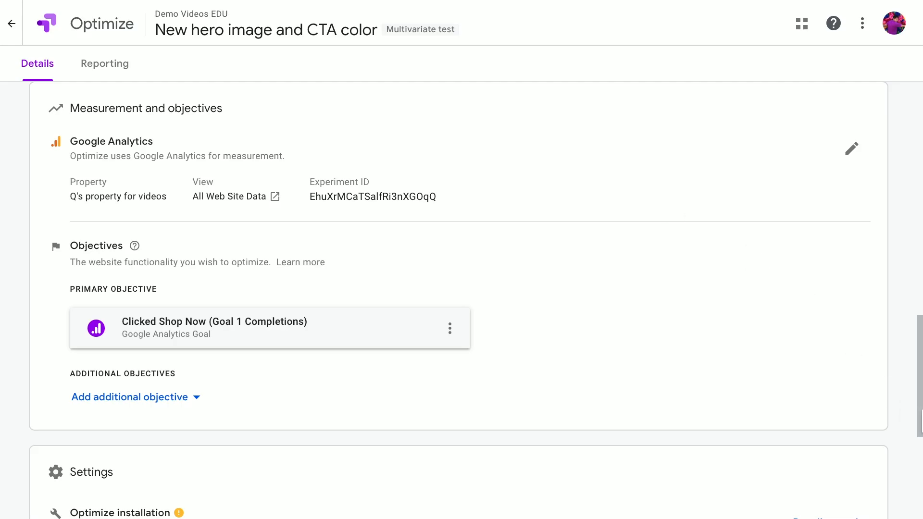
# Look at the preview options for combination A0-B0 and close them without choosing one.
pyautogui.moveTo(918, 399); pyautogui.dragTo(920, 209)
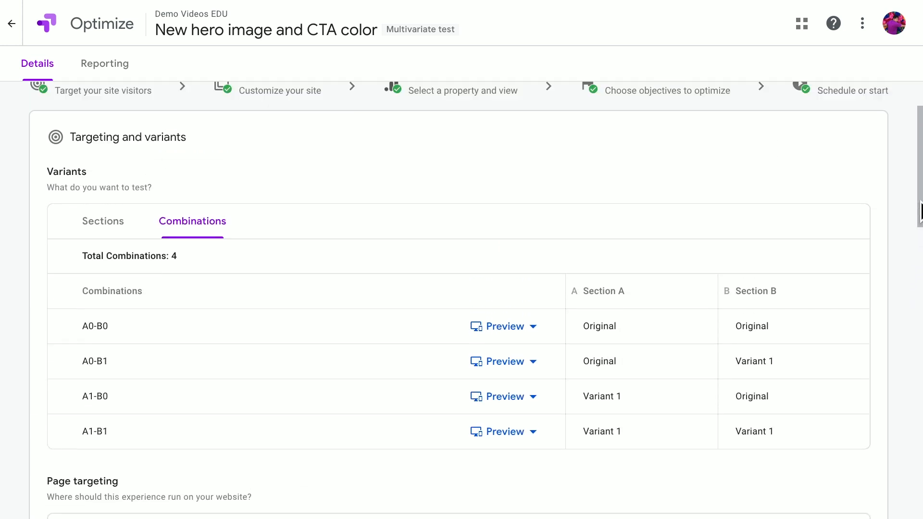
pyautogui.click(530, 326)
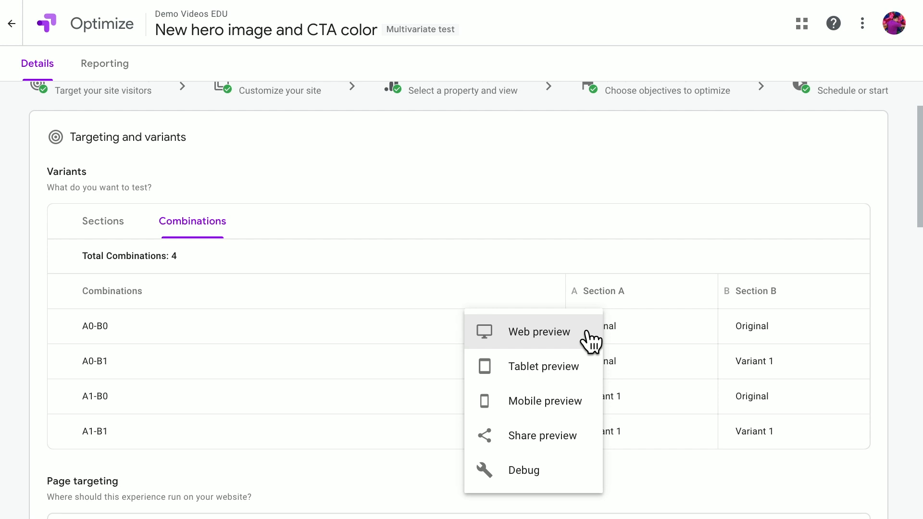
pyautogui.click(919, 184)
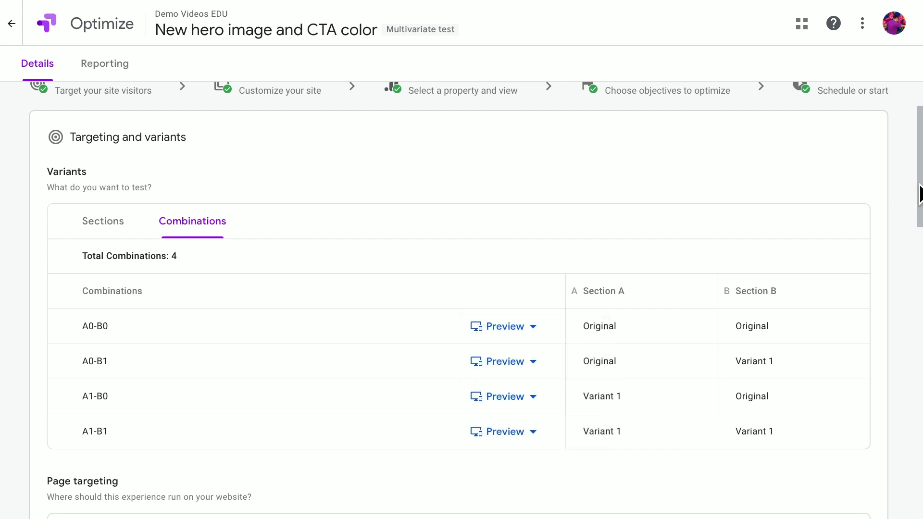
# Check the experiment's start and end time scheduling options and close them without setting a schedule.
pyautogui.moveTo(919, 184); pyautogui.dragTo(919, 147)
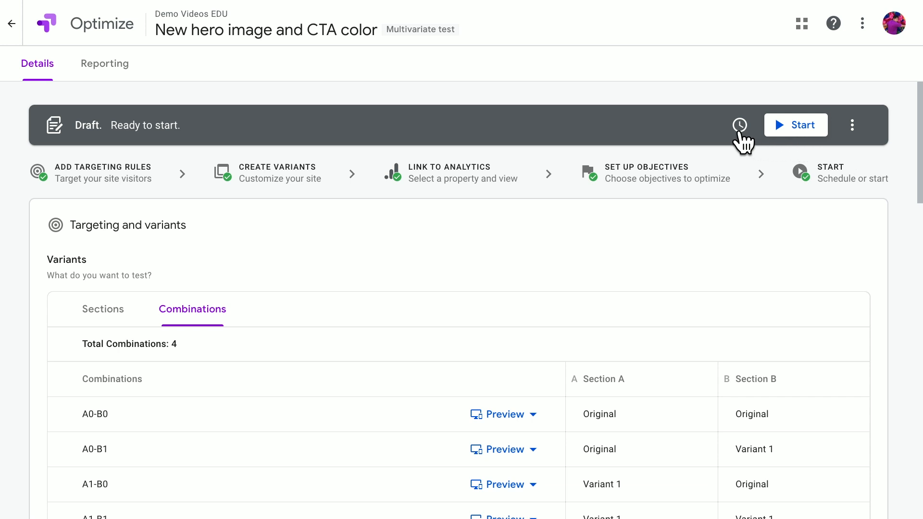
pyautogui.click(740, 126)
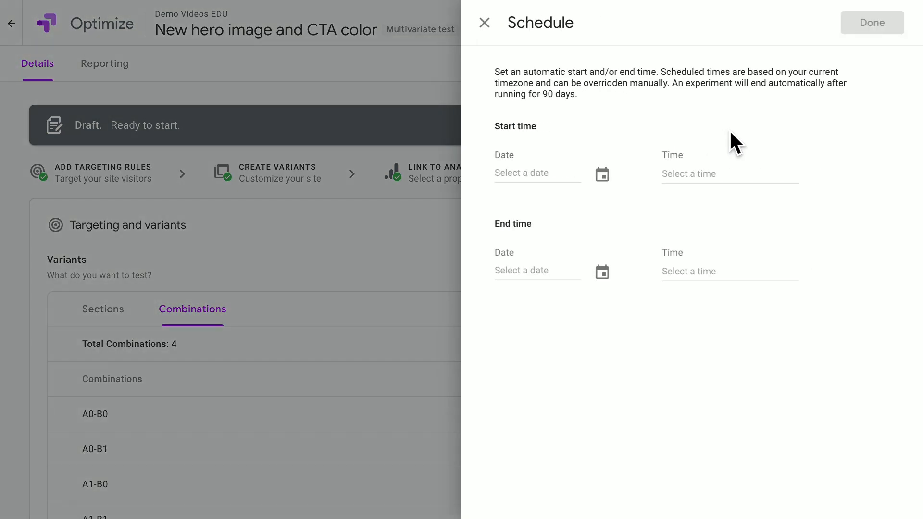
pyautogui.click(485, 22)
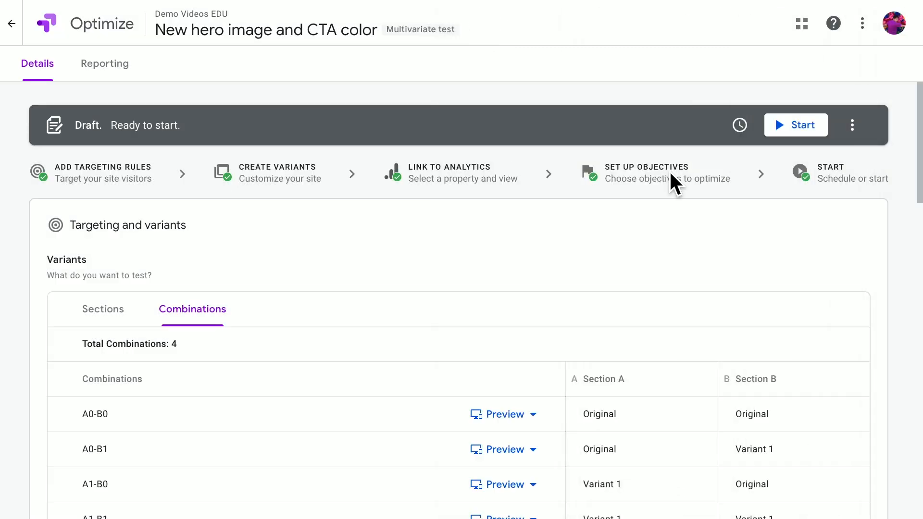